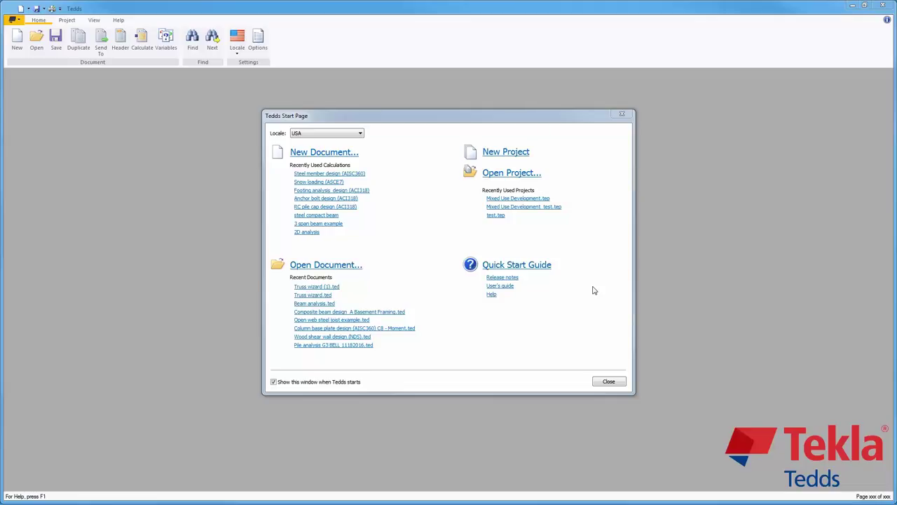
Step: Start a new calculation document from the Tedds Start Page
click(341, 150)
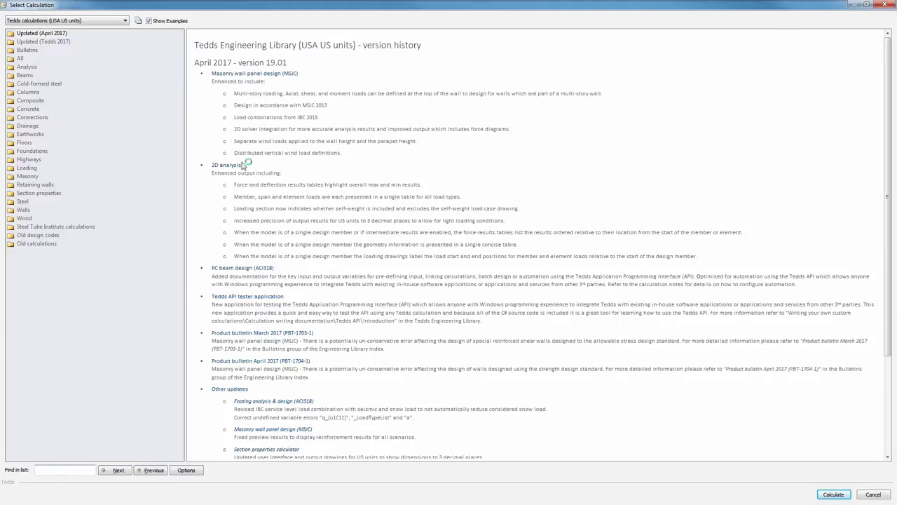
Step: Insert the Seismic forces (ASCE7) calculation from the Loading group into a new document
click(35, 169)
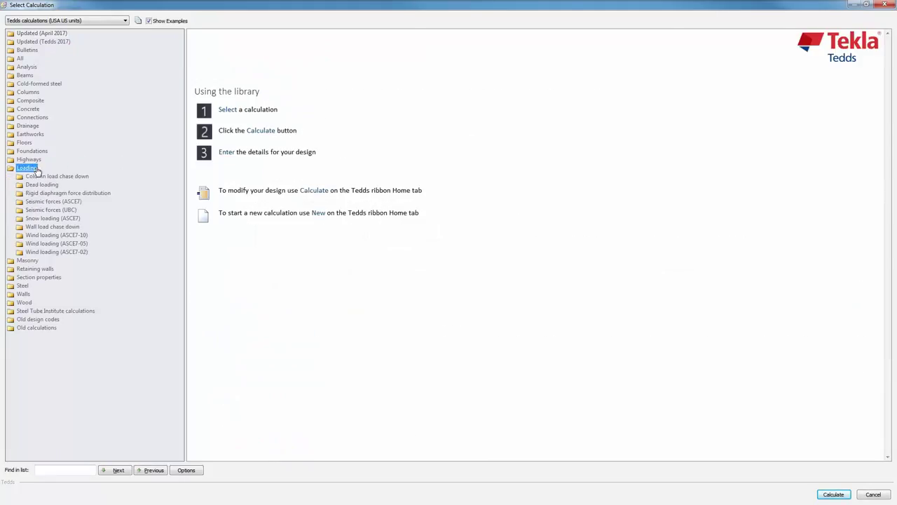
click(53, 201)
click(42, 210)
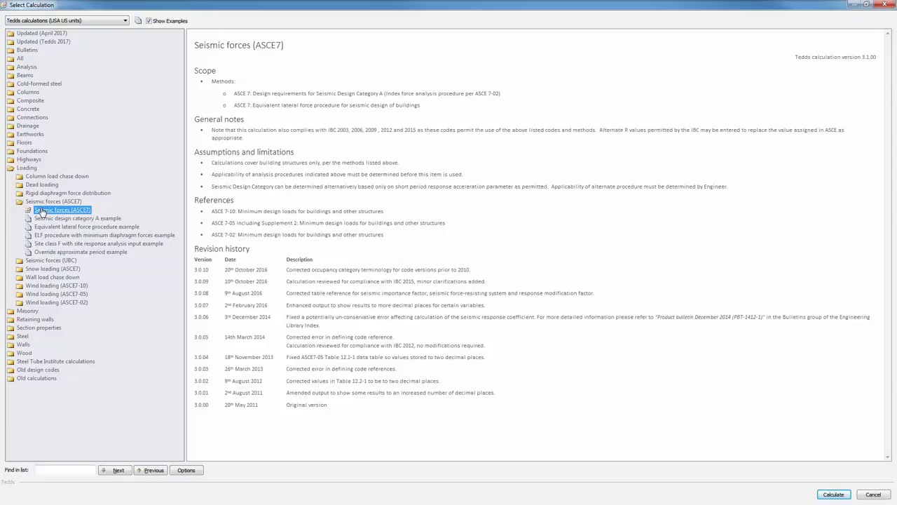
double_click(41, 211)
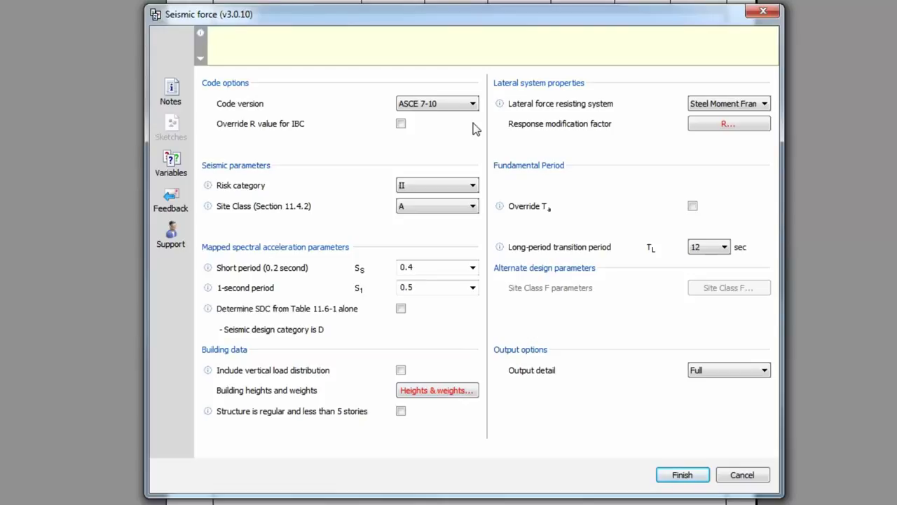
Step: Keep ASCE 7-10 selected as the seismic code version
click(473, 104)
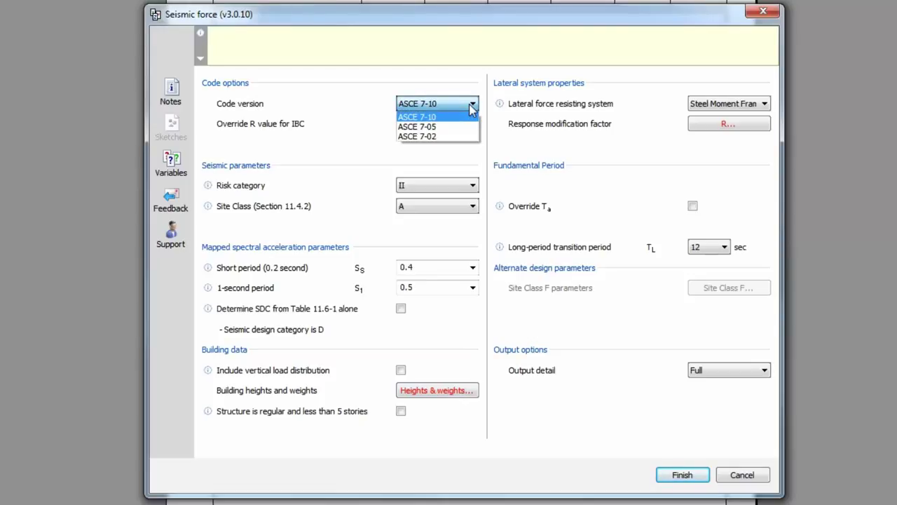
click(471, 106)
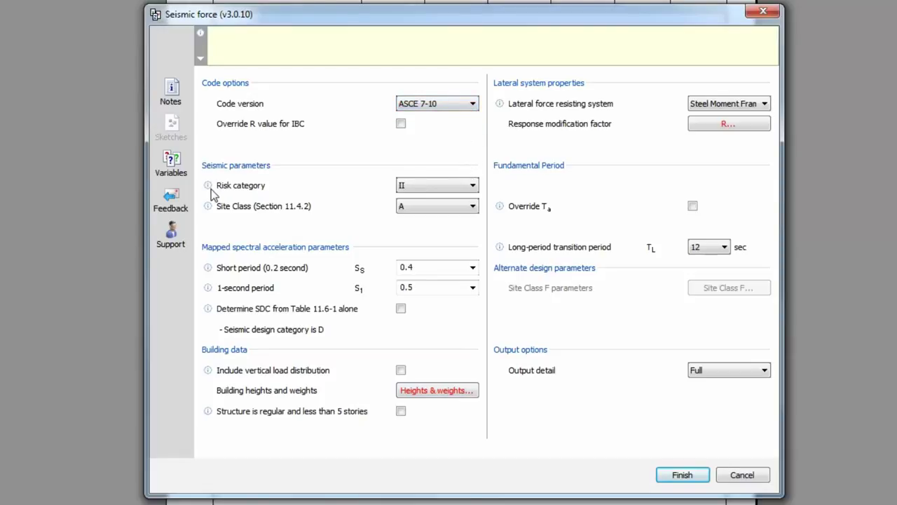
mouse_move(209, 191)
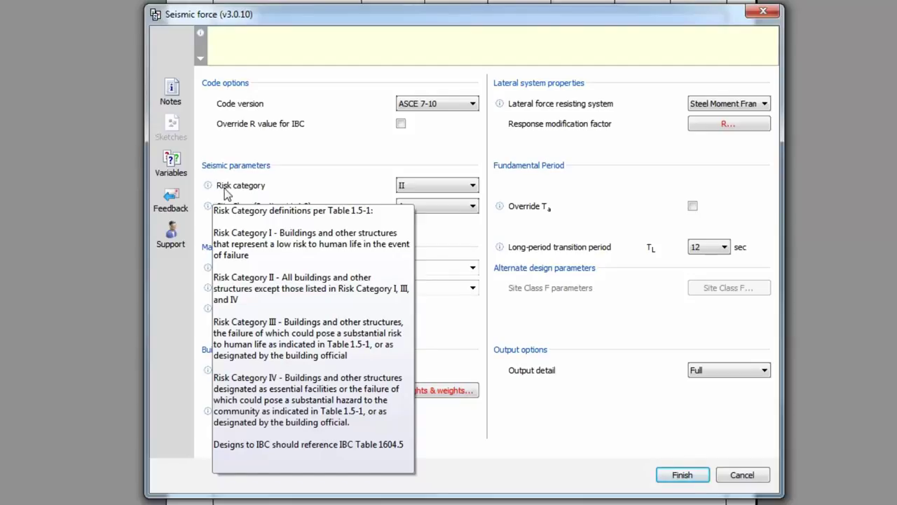
Step: Keep risk category II and change the site class to C
click(473, 185)
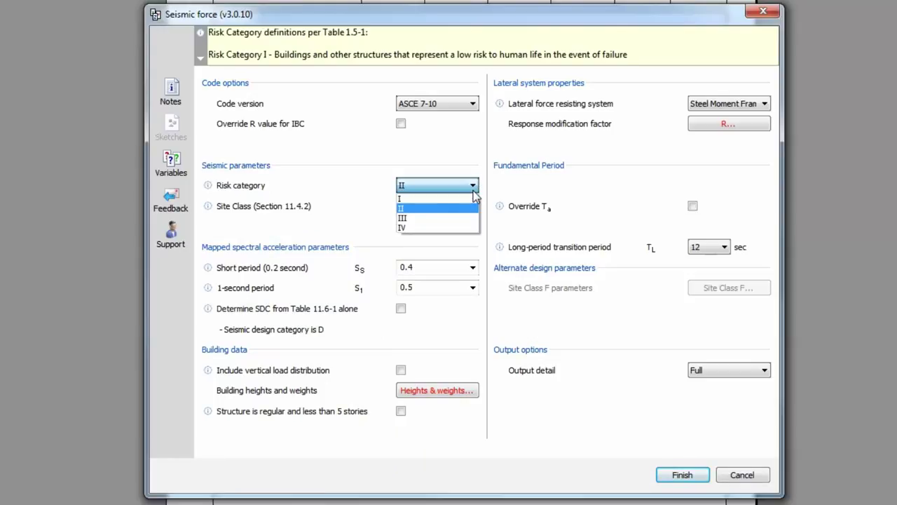
click(473, 189)
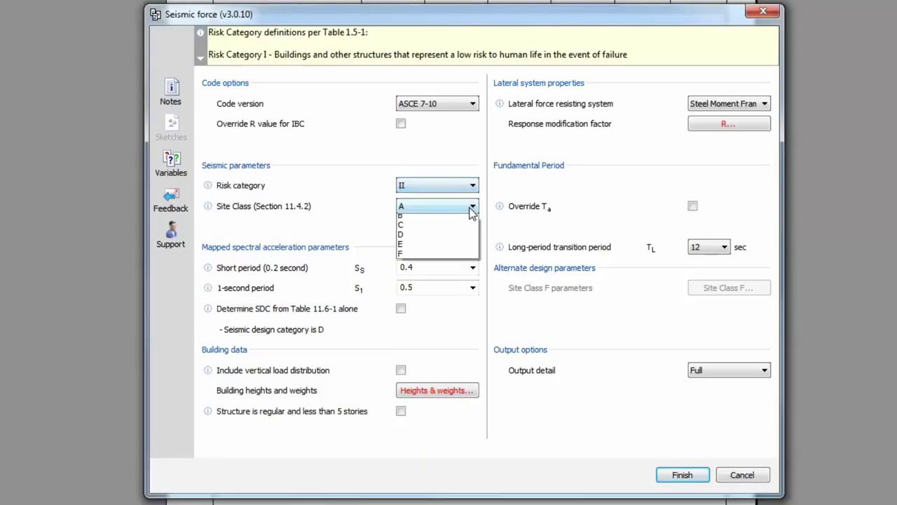
click(473, 206)
click(459, 239)
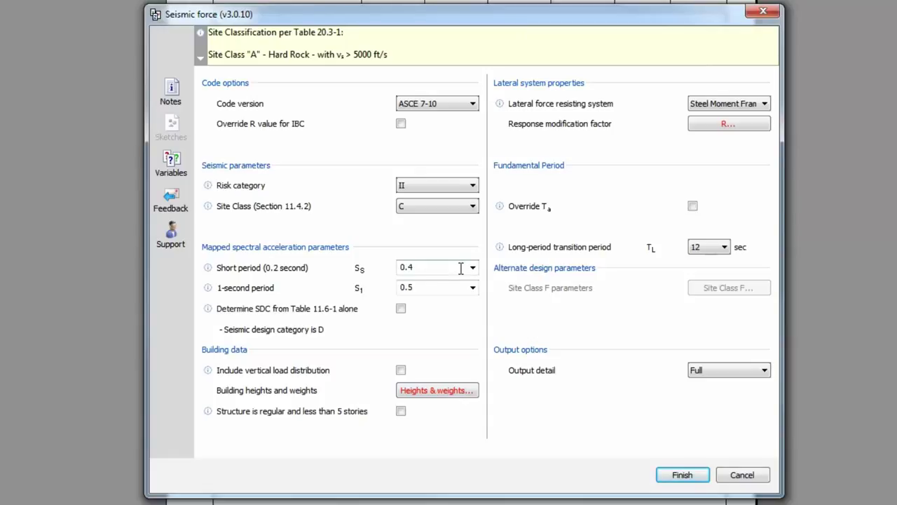
Step: Enter Ss 0.32 and S1 0.42, leaving 'Determine SDC from Table 11.6-1 alone' unticked
click(472, 267)
click(471, 269)
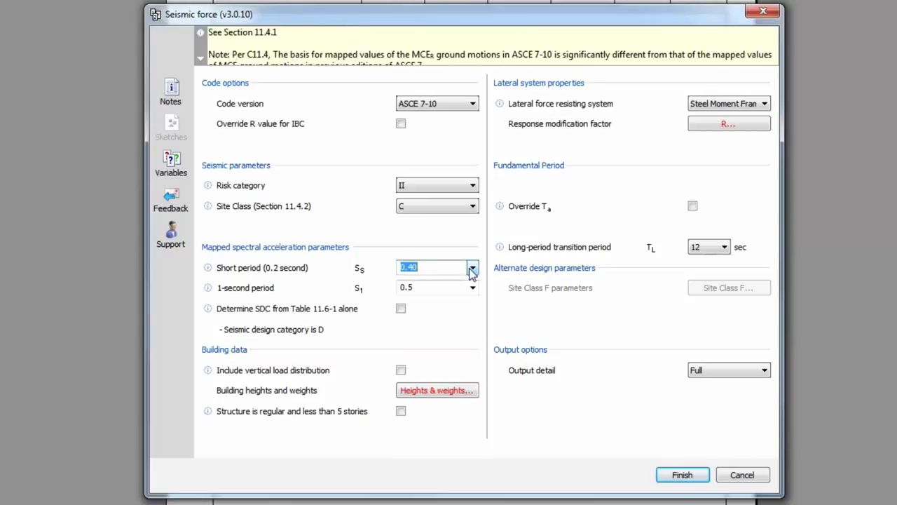
text(0.32)
click(466, 286)
text(0.42)
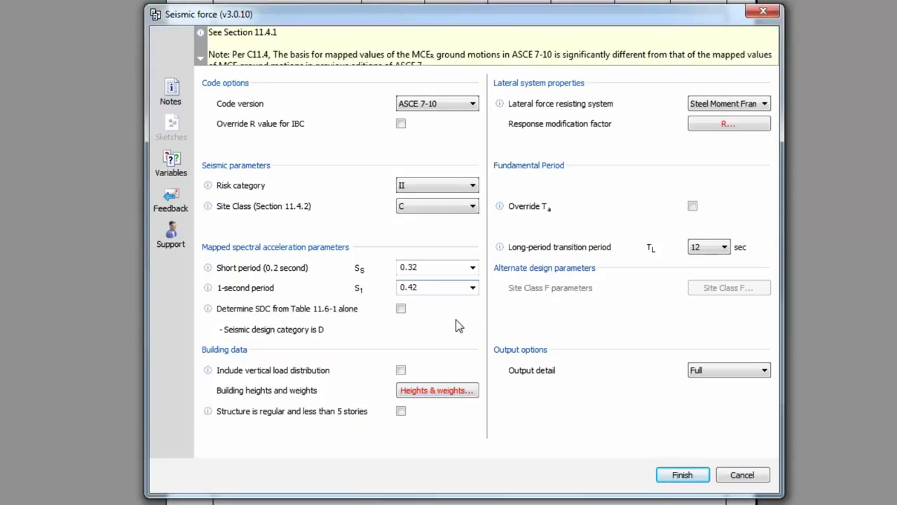
click(401, 309)
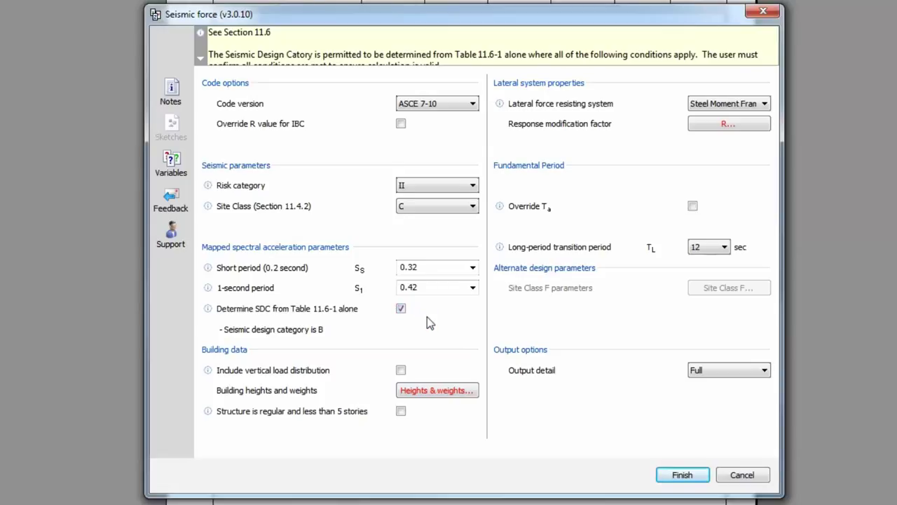
click(401, 308)
Step: Turn on Include vertical load distribution for the seismic forces
click(429, 391)
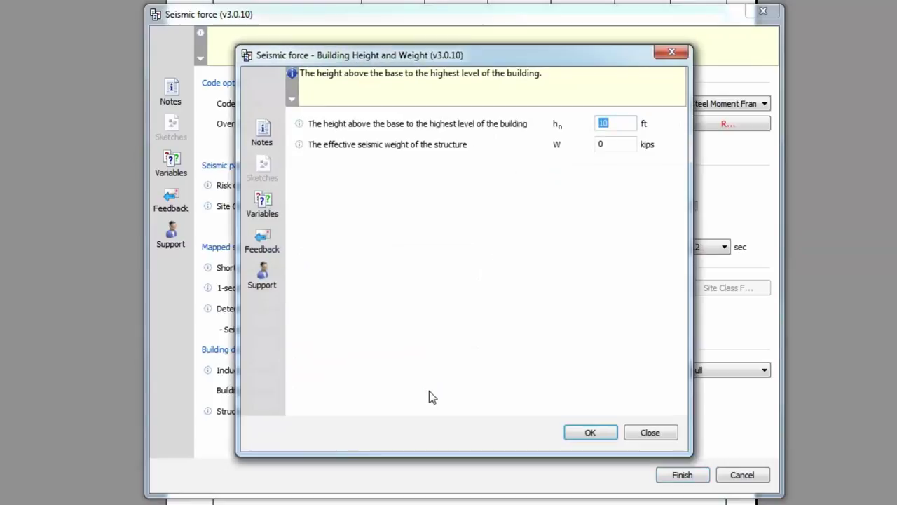
click(643, 440)
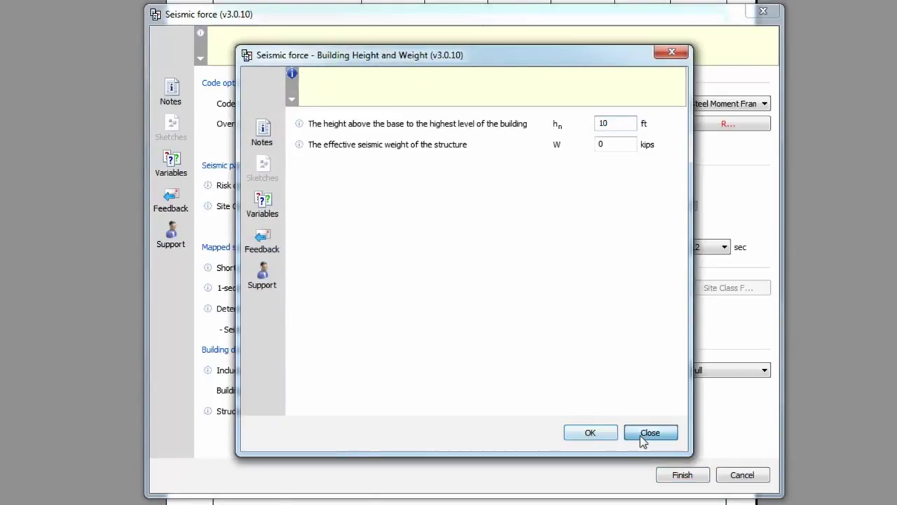
click(429, 277)
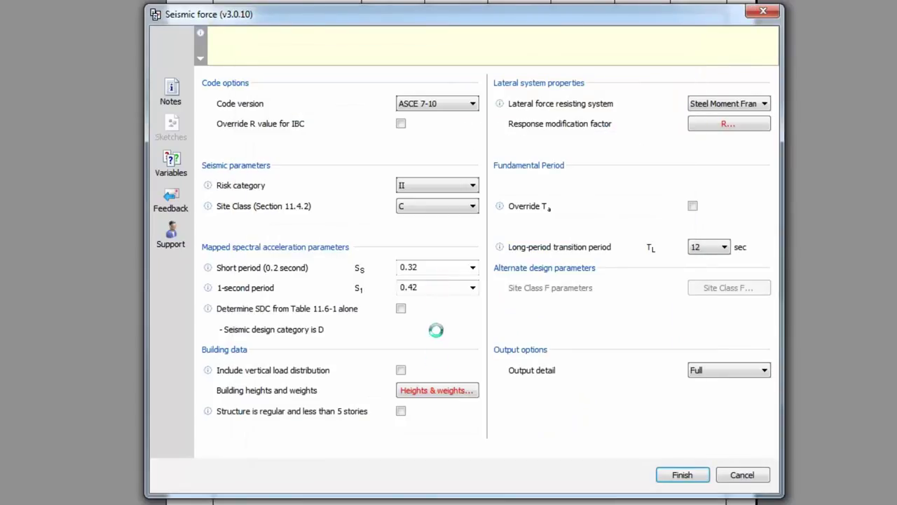
click(401, 369)
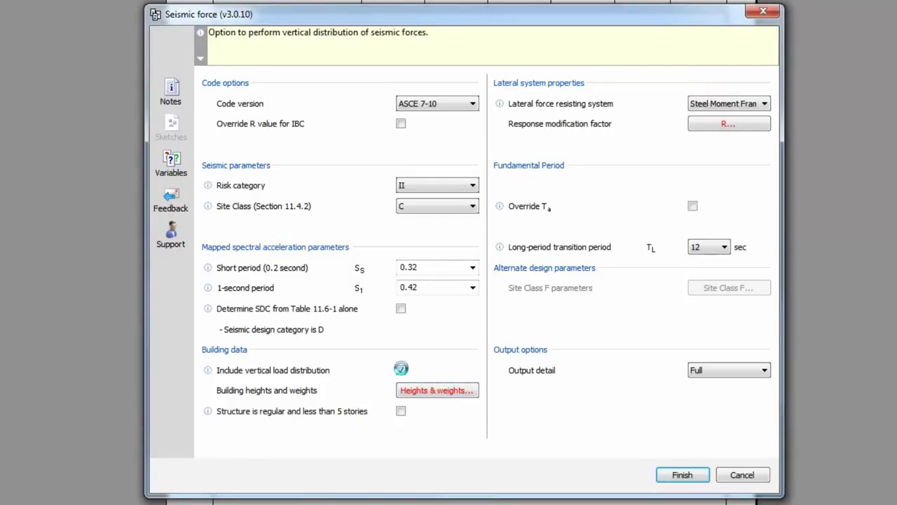
Step: Set 4 elevated levels, with level 1 at 10 ft weighing 530 kips
click(432, 391)
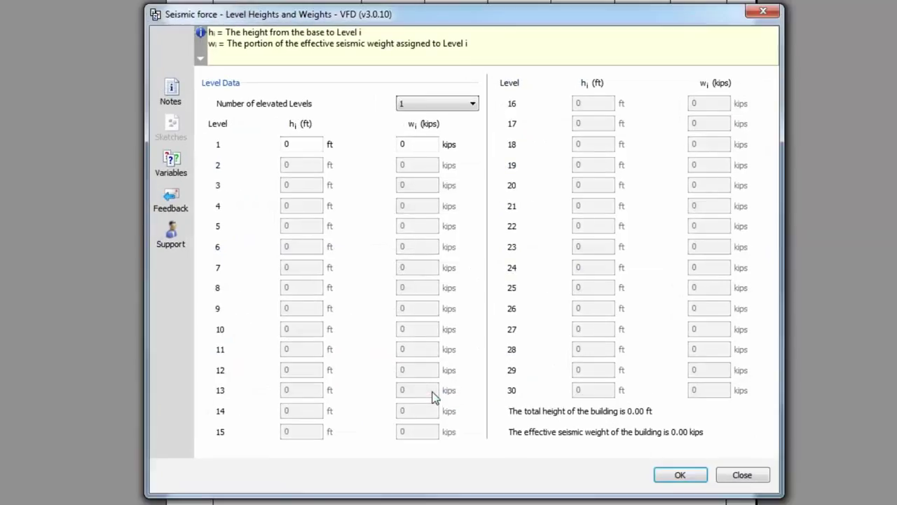
click(463, 104)
click(448, 145)
double_click(323, 143)
text(10)
key(Tab)
text(530)
key(Tab)
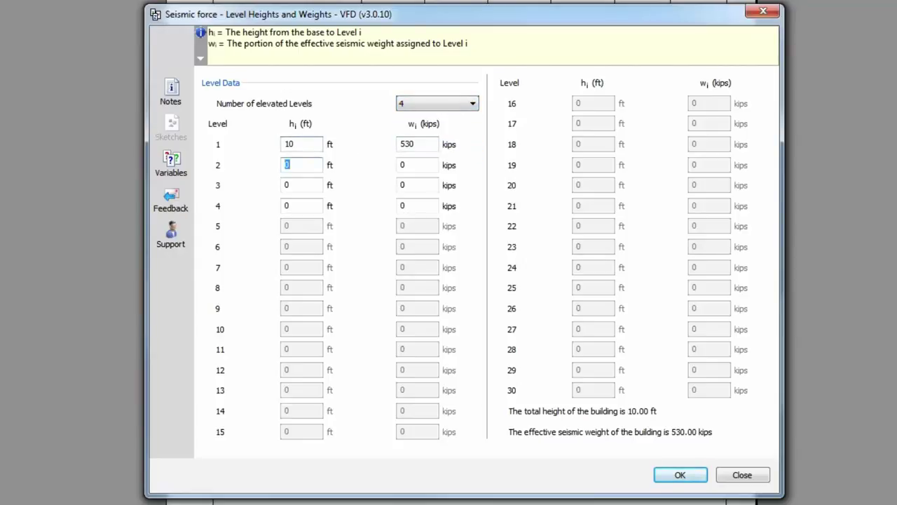
Step: Enter levels 2–4 at 20, 30 and 40 ft weighing 430, 430 and 95 kips
text(20)
key(Tab)
text(430)
key(Tab)
text(30)
key(Tab)
text(430)
key(Tab)
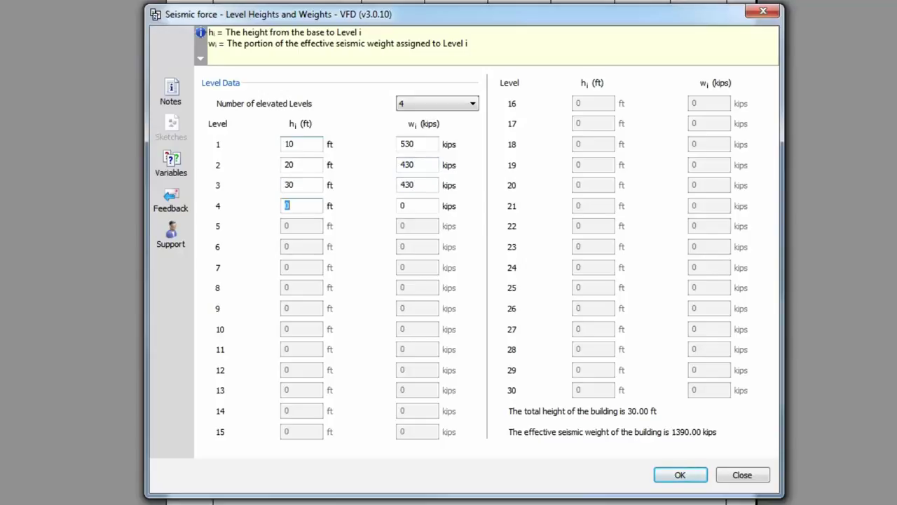
text(40)
key(Tab)
text(95)
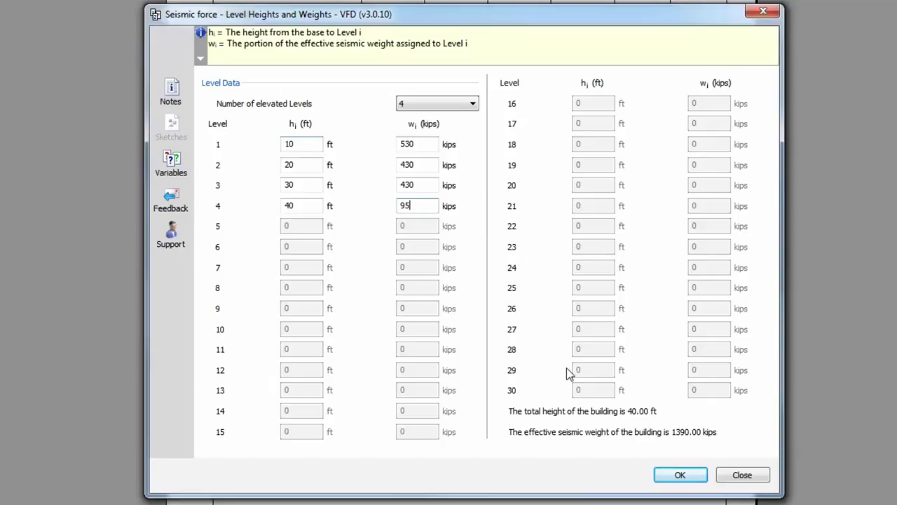
Step: Accept the level data and choose All other systems as the lateral force resisting system
click(681, 475)
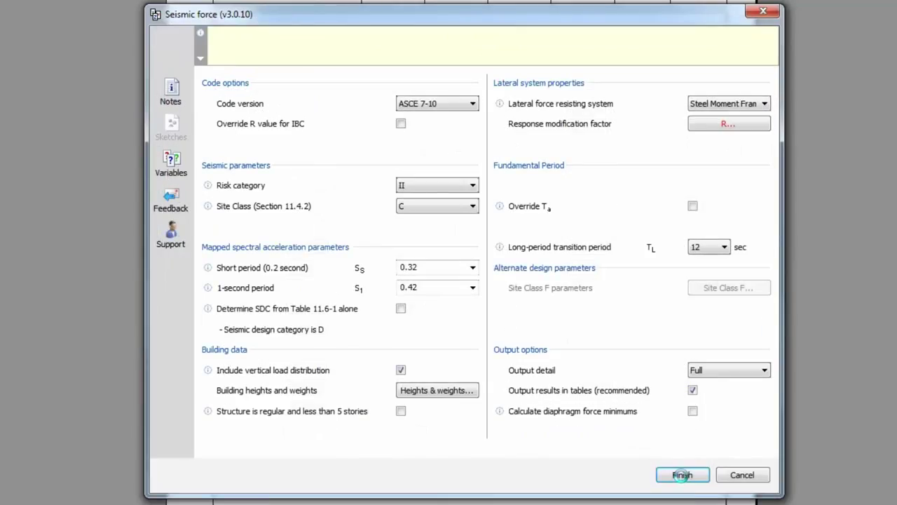
click(727, 104)
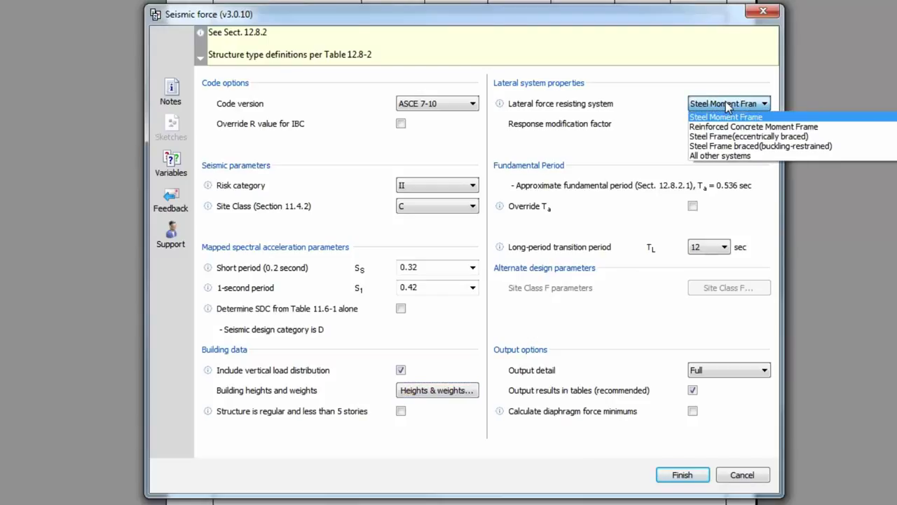
click(725, 155)
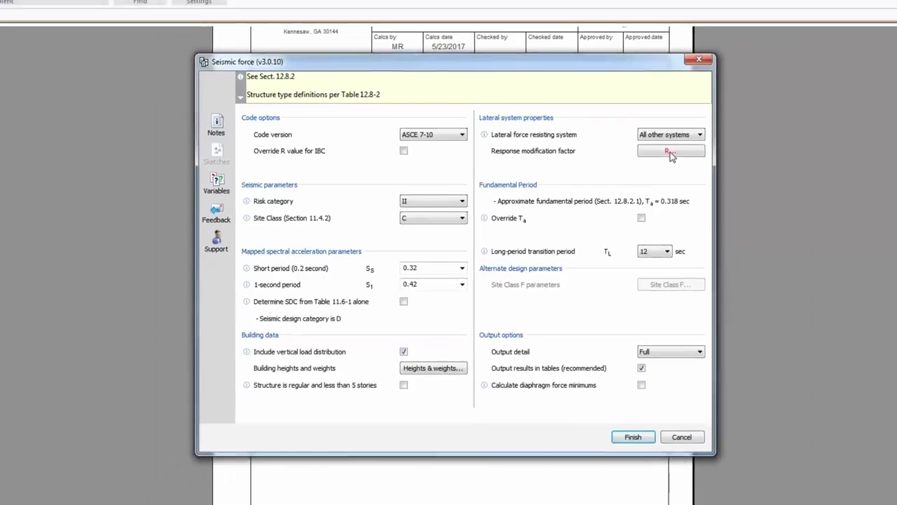
click(727, 124)
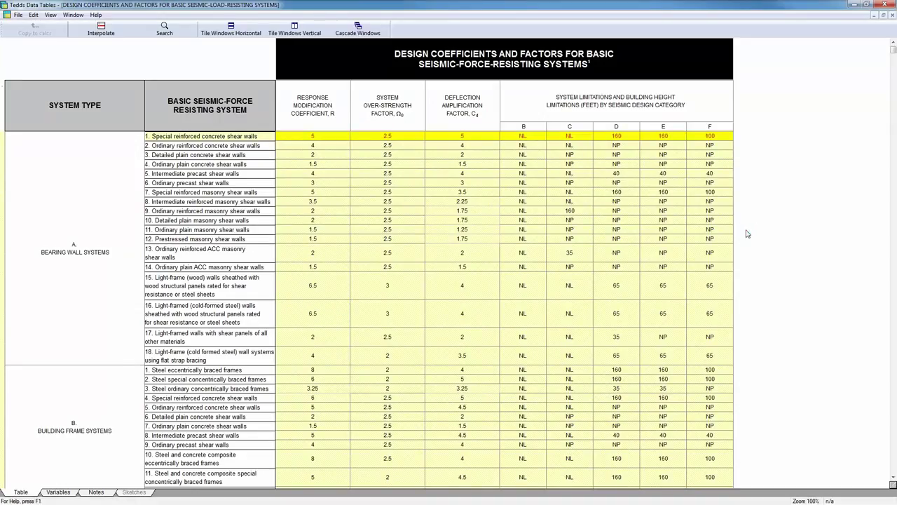
Step: Copy the B.4 Special reinforced concrete shear walls coefficients (R 6) into the calculation
scroll(747, 233, down, 5)
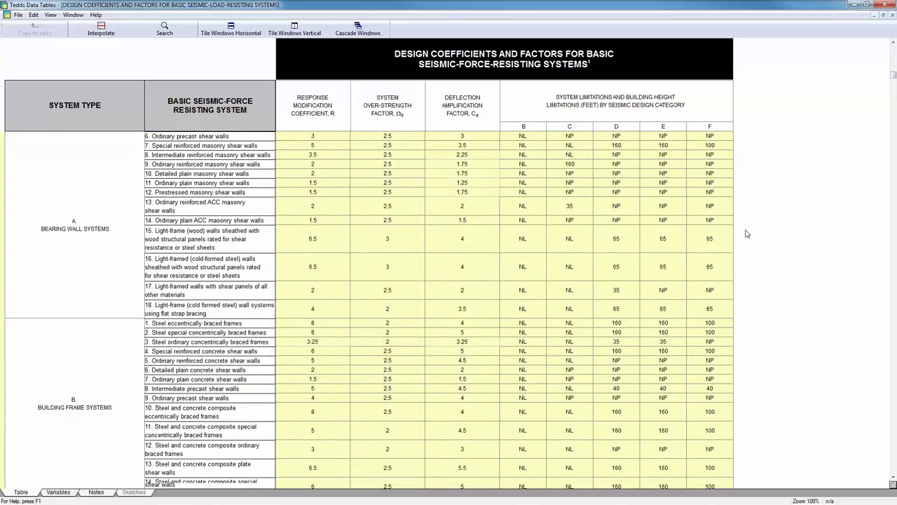
scroll(747, 234, down, 3)
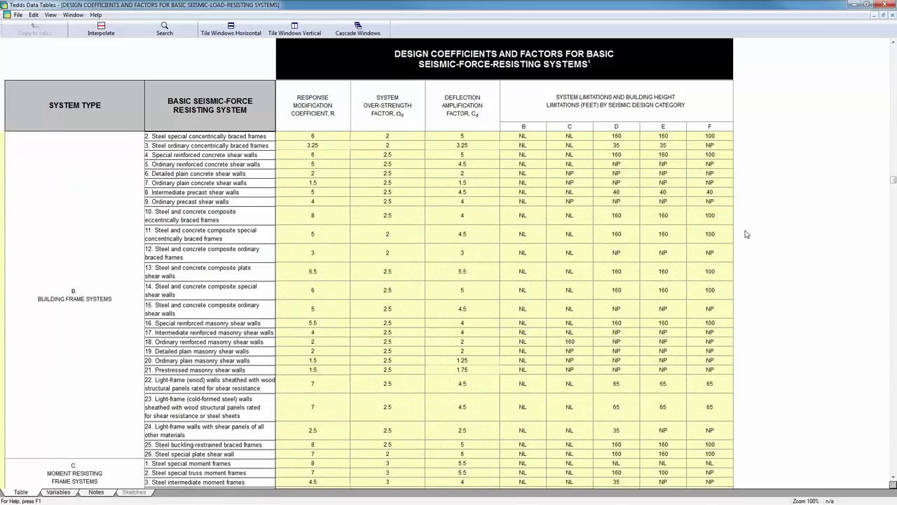
click(91, 283)
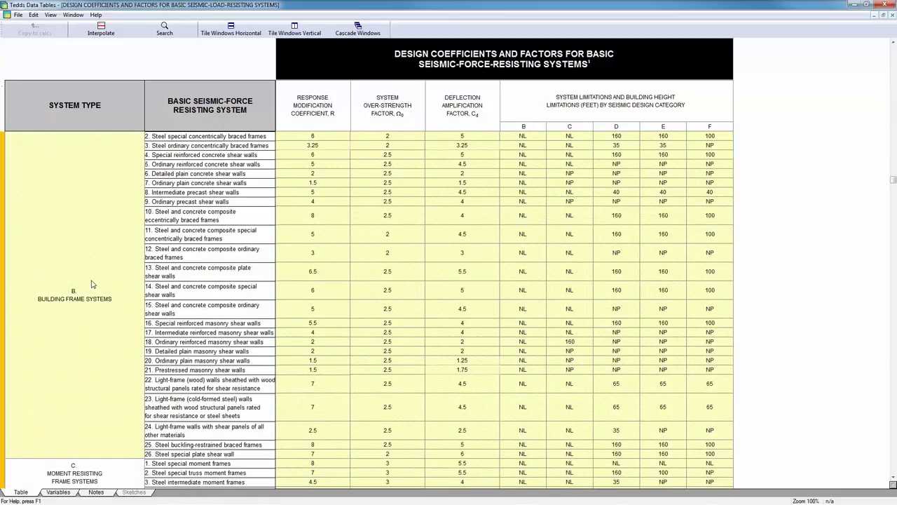
click(216, 159)
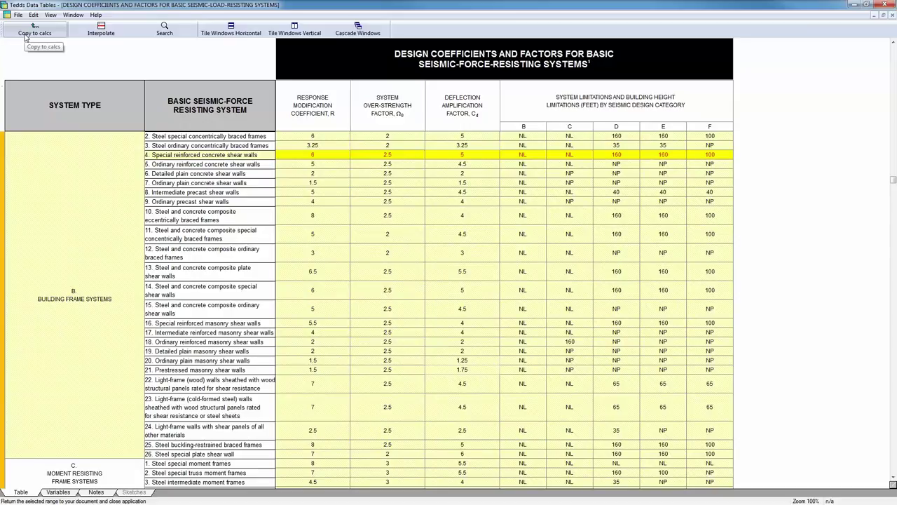
click(25, 35)
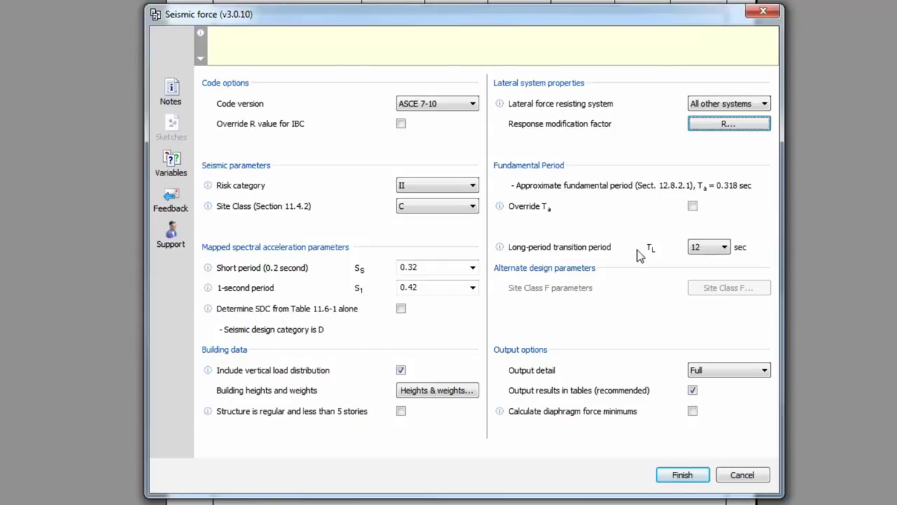
click(693, 207)
click(694, 207)
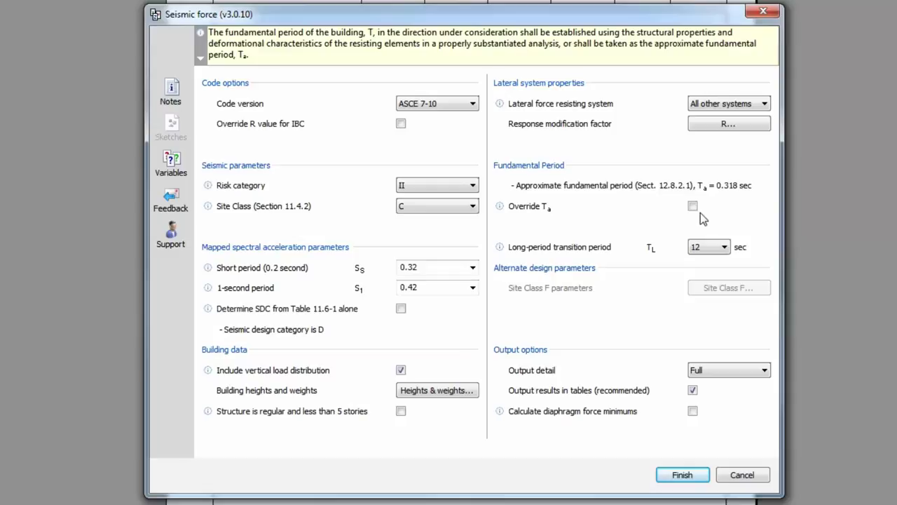
click(724, 248)
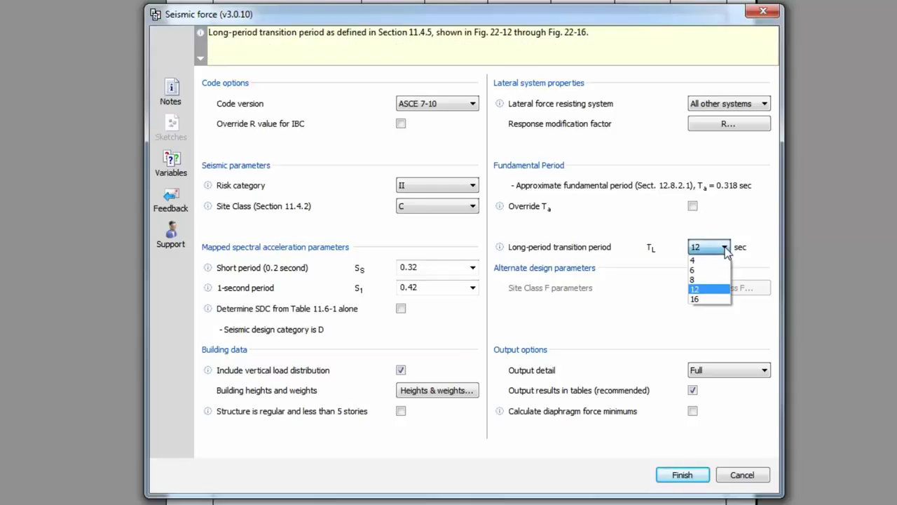
click(726, 249)
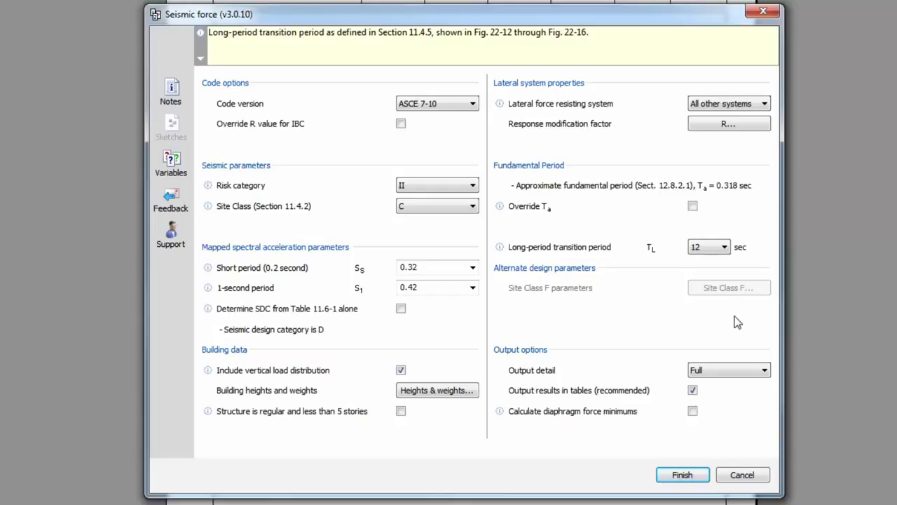
click(761, 372)
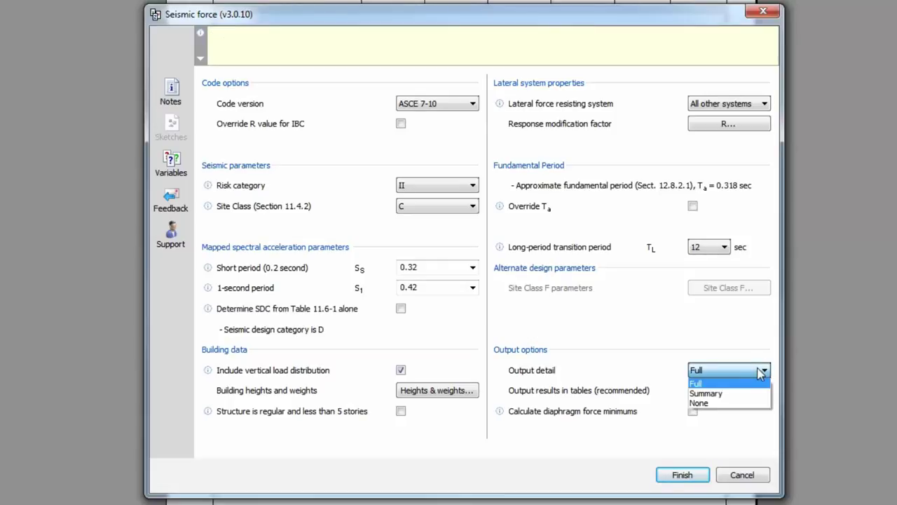
click(761, 372)
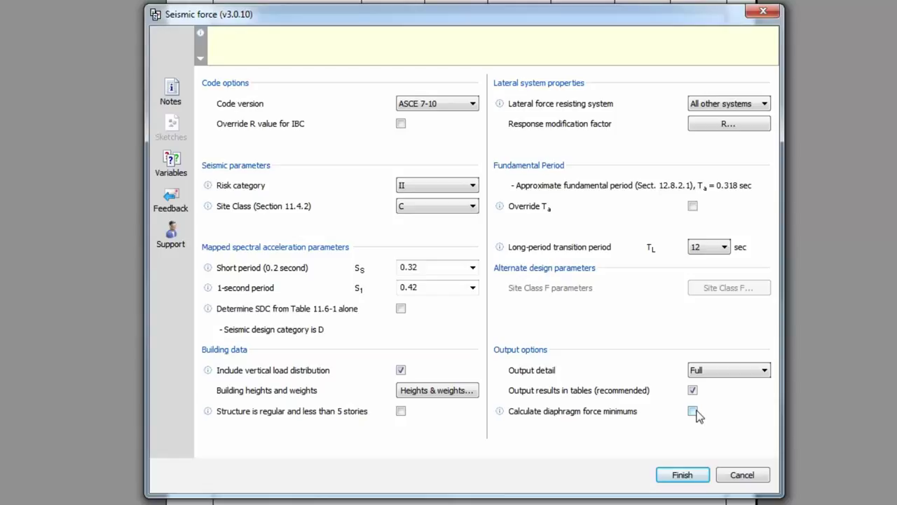
click(681, 475)
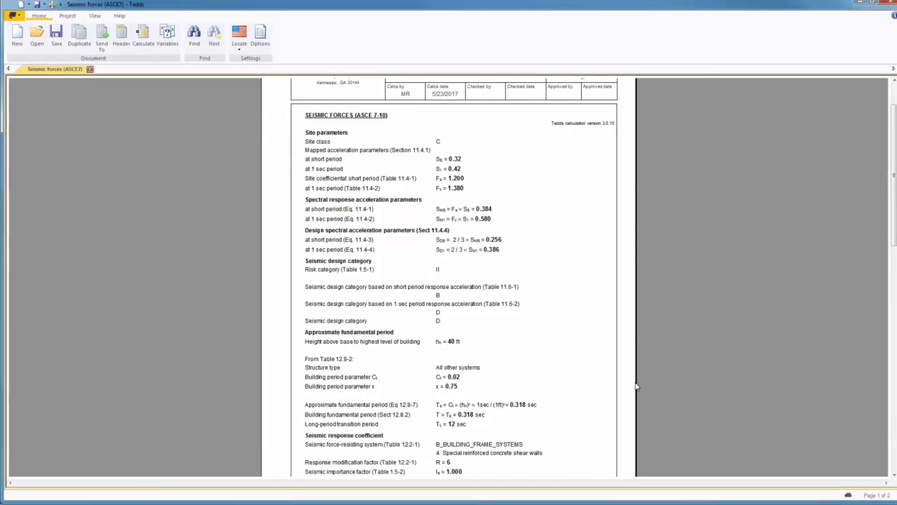
Step: Review the page 2 force distribution table, then reopen the seismic inputs with Calculate
scroll(636, 386, down, 10)
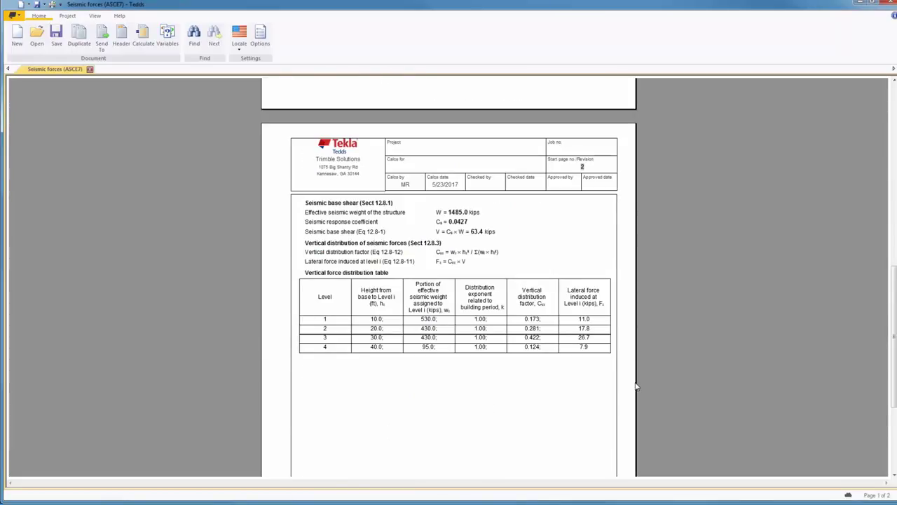
click(144, 39)
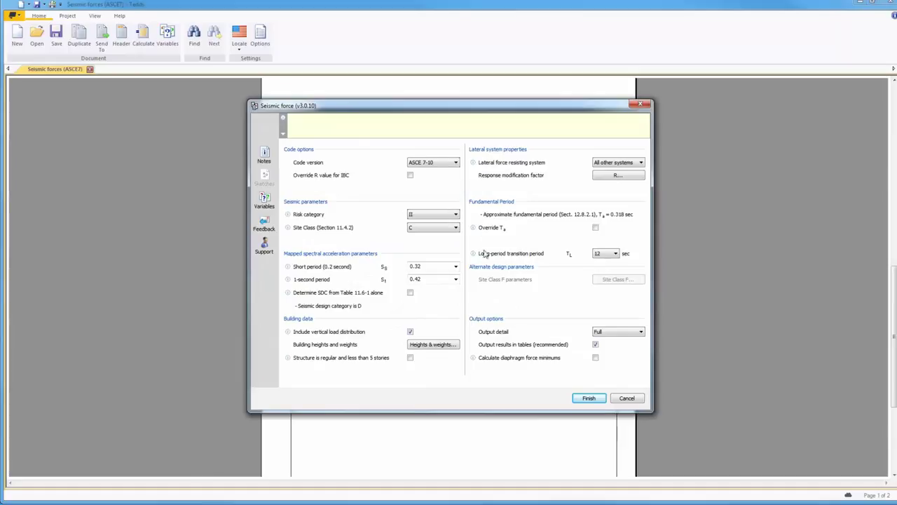
Step: Enable diaphragm force minimums with diaphragm weights 430 (level 3) and 95 (level 4), then recalculate
click(596, 357)
click(611, 372)
click(417, 201)
text(430)
click(419, 215)
text(95)
click(588, 398)
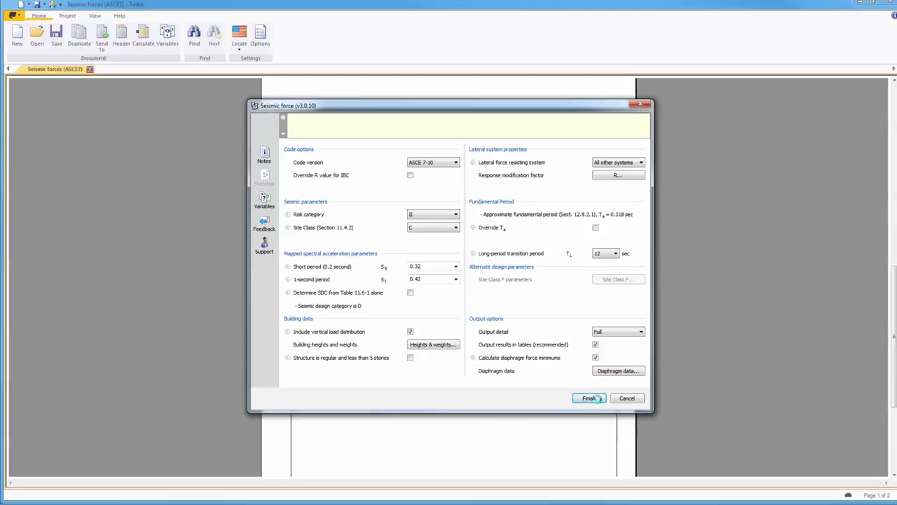
click(594, 398)
scroll(601, 382, down, 5)
scroll(601, 370, down, 3)
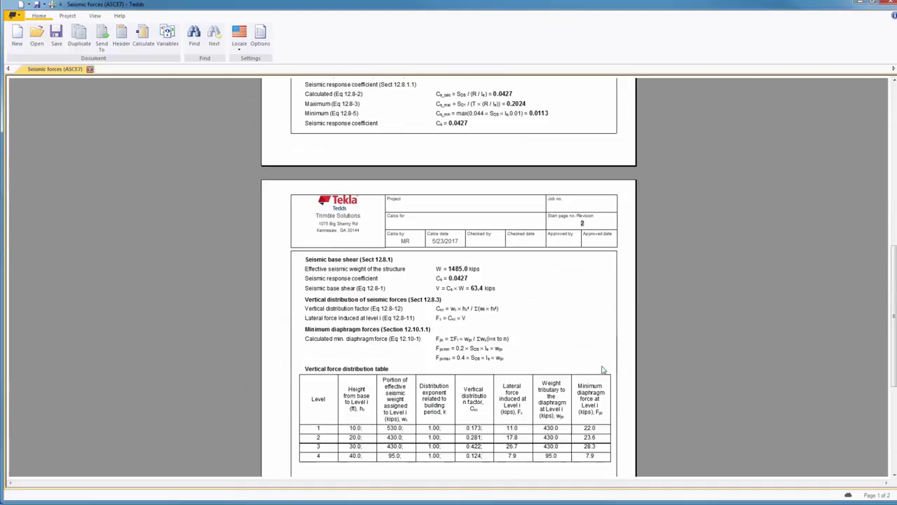
scroll(601, 370, down, 3)
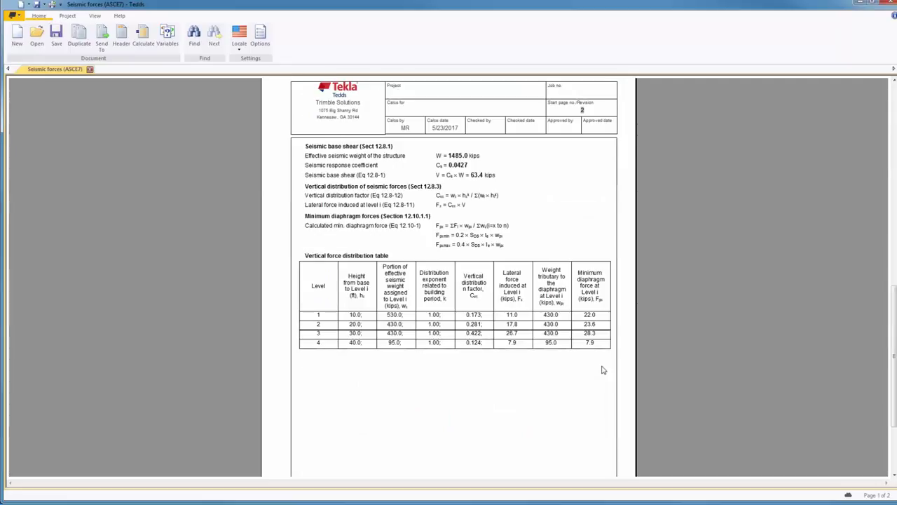